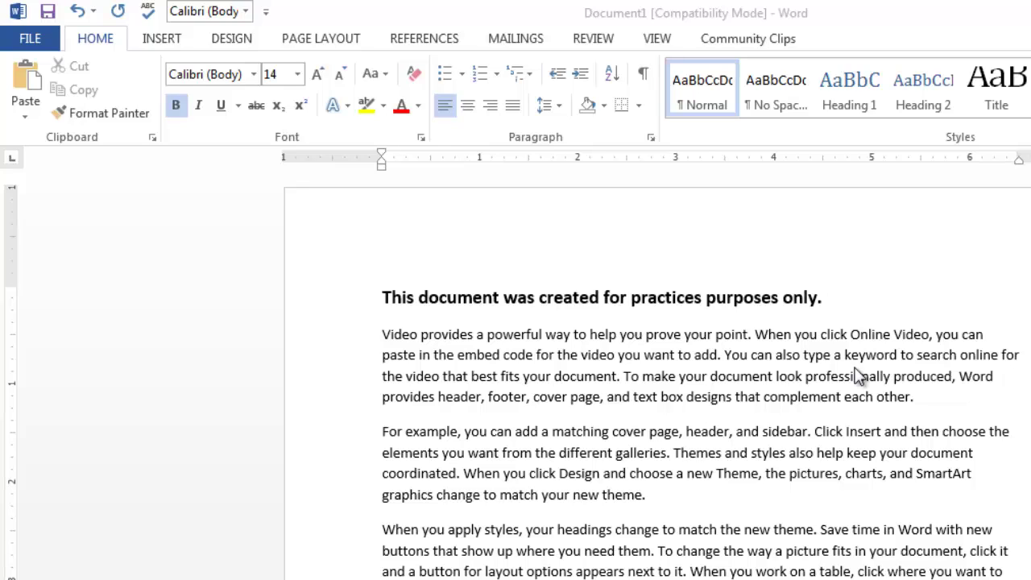
Step: Select the bold title line and drag it below the third paragraph
left_click(833, 306)
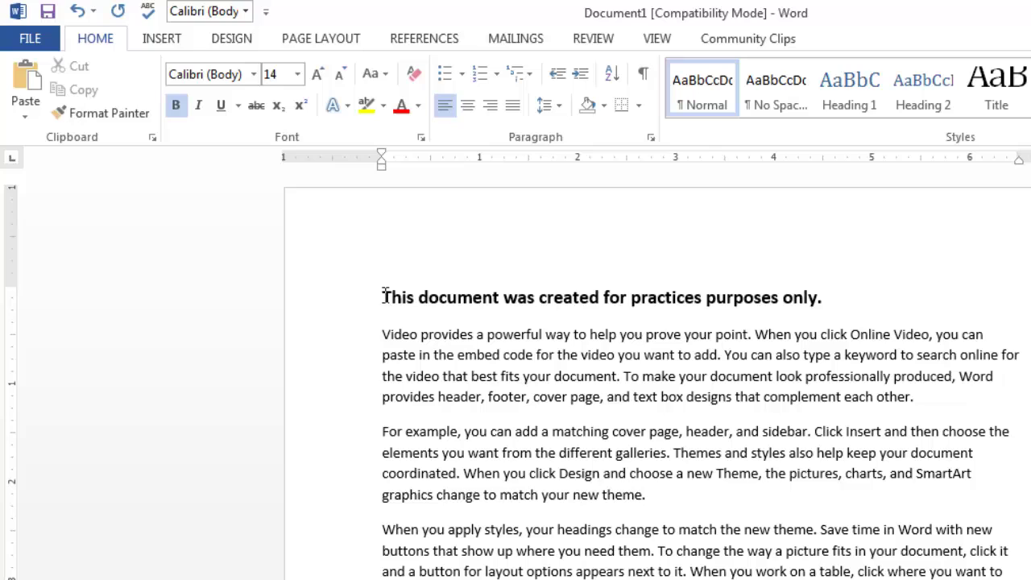
left_click_drag(384, 296, 826, 320)
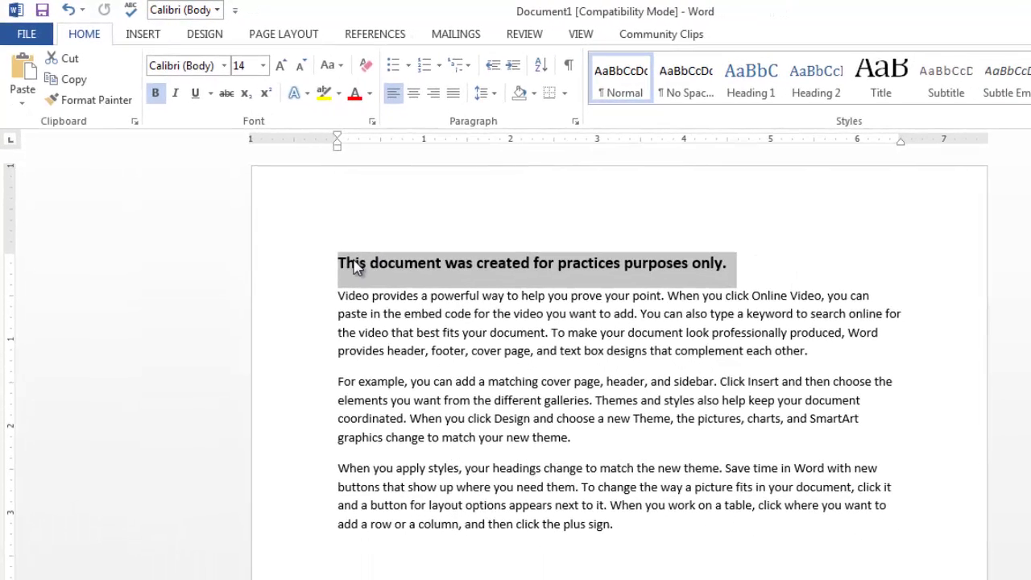
left_click_drag(355, 266, 354, 563)
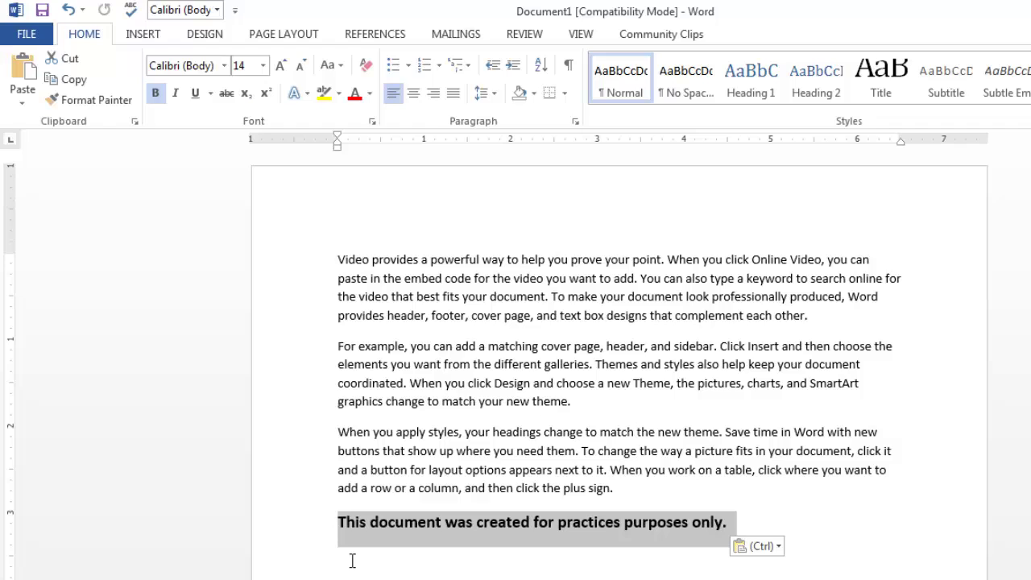
Step: Undo the drag so the title returns to the top, then select and copy it
left_click(70, 11)
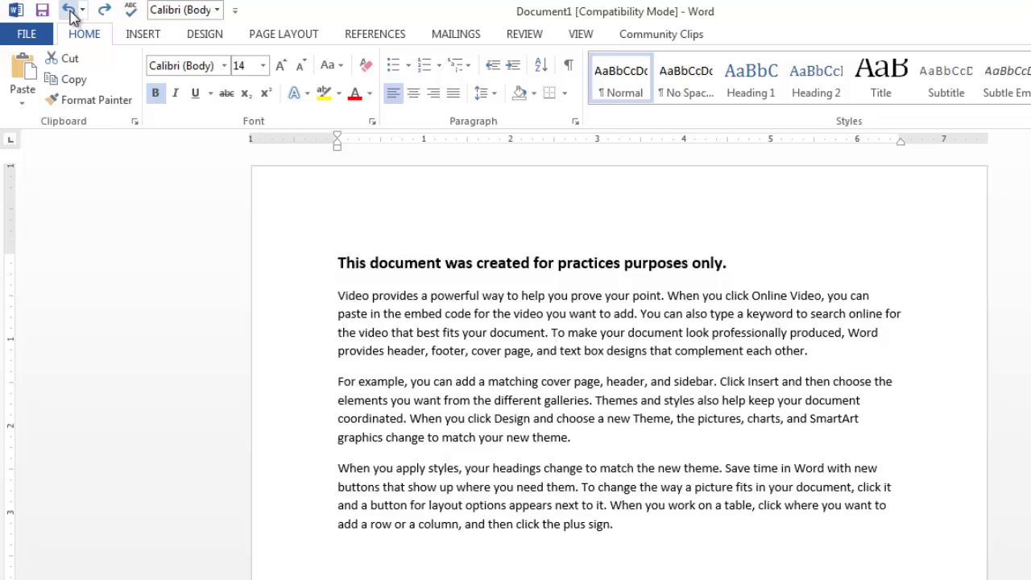
left_click(795, 251)
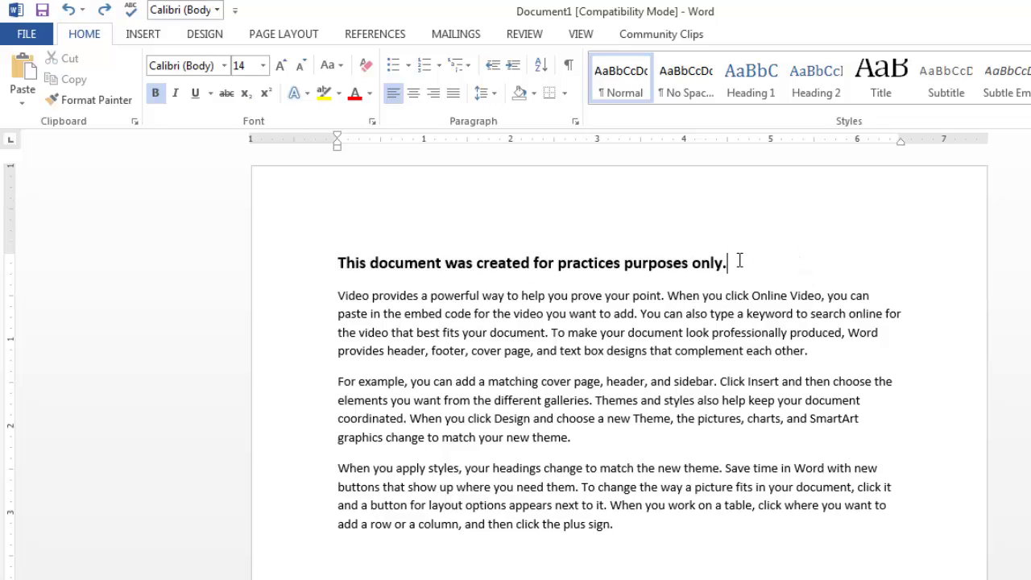
left_click_drag(739, 260, 345, 252)
key("ctrl+c")
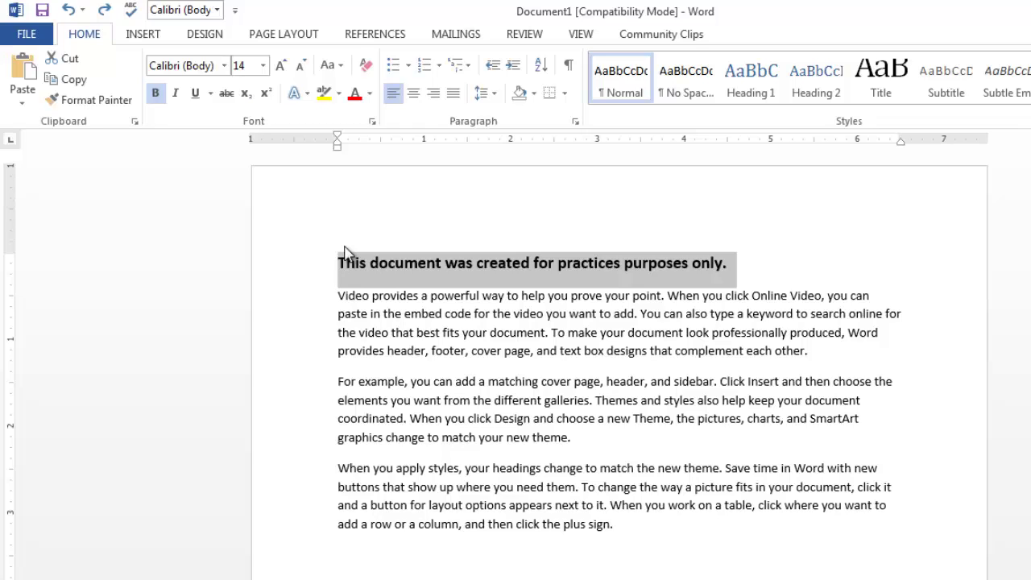
Step: Paste the copied title on a new line after the last sentence
left_click(332, 546)
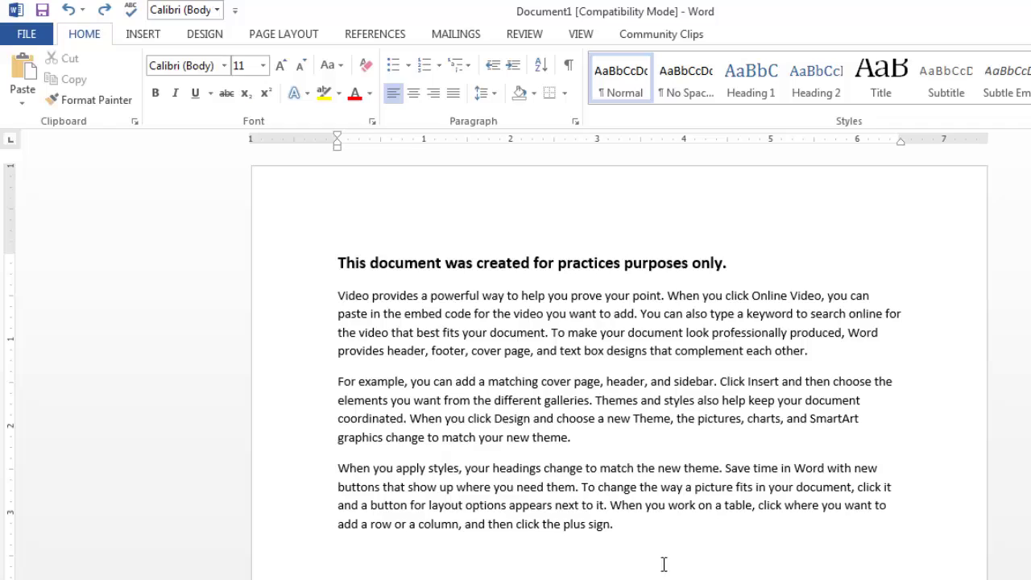
left_click(627, 525)
key("Return")
key("ctrl+v")
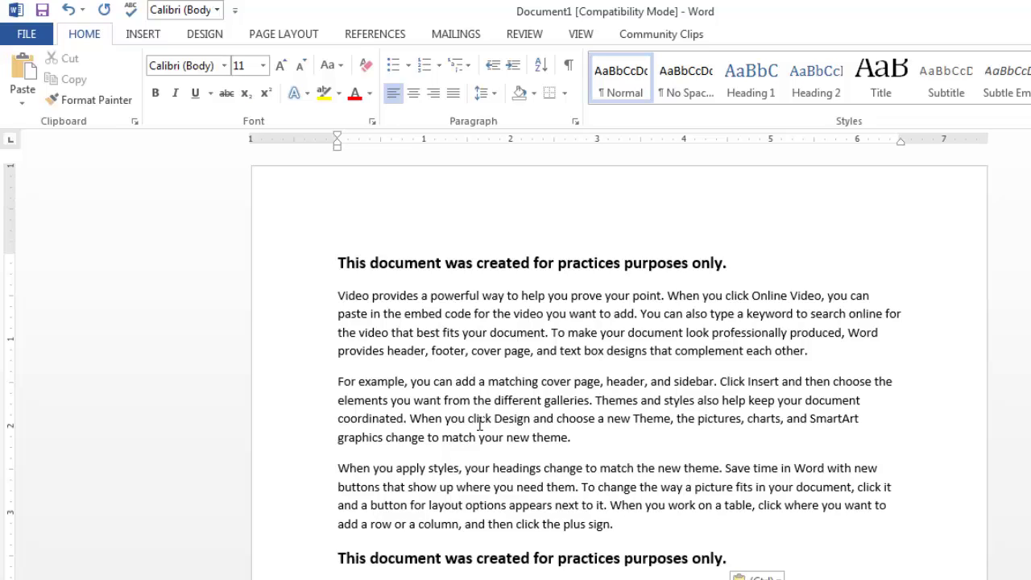
Step: Undo the pasted copy, cut the top title, and add an empty line after 'new theme.'
left_click(68, 11)
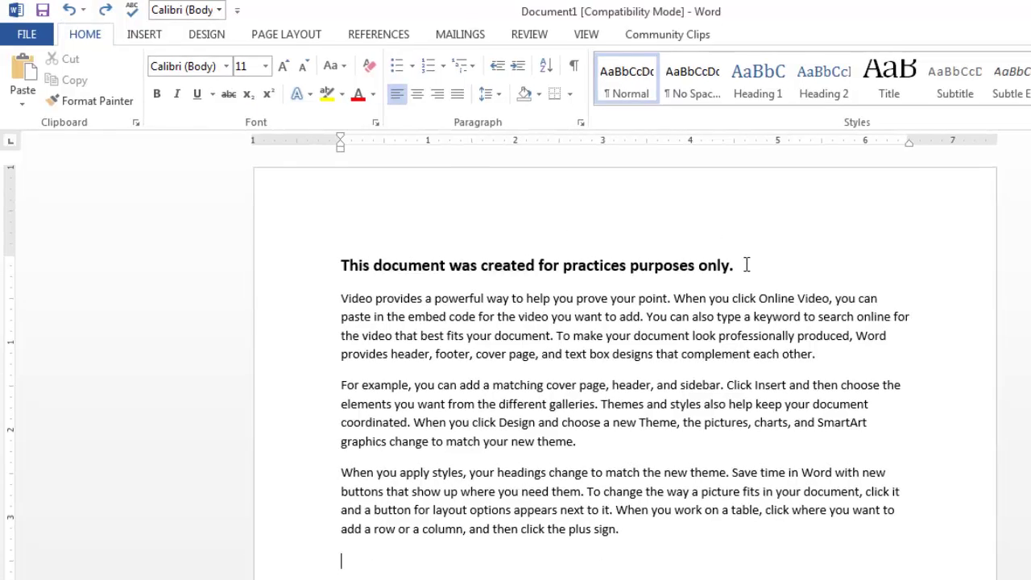
left_click_drag(736, 263, 369, 273)
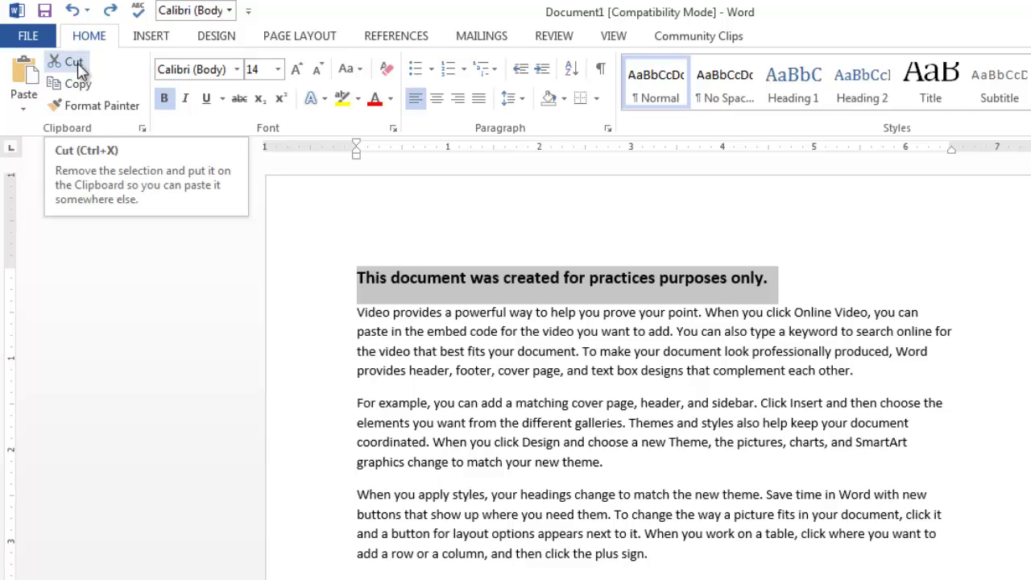
left_click(72, 62)
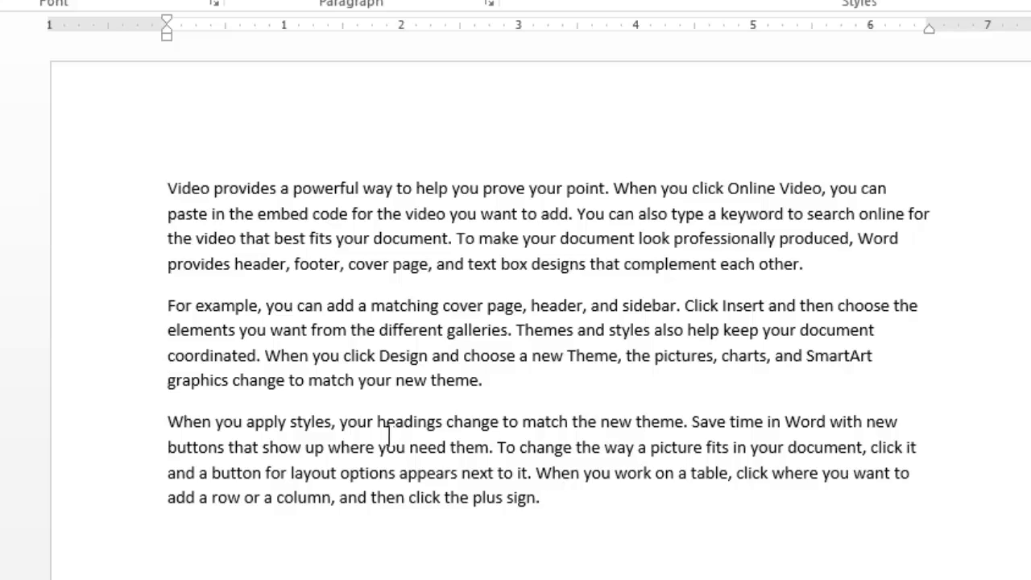
left_click(551, 382)
key("Return")
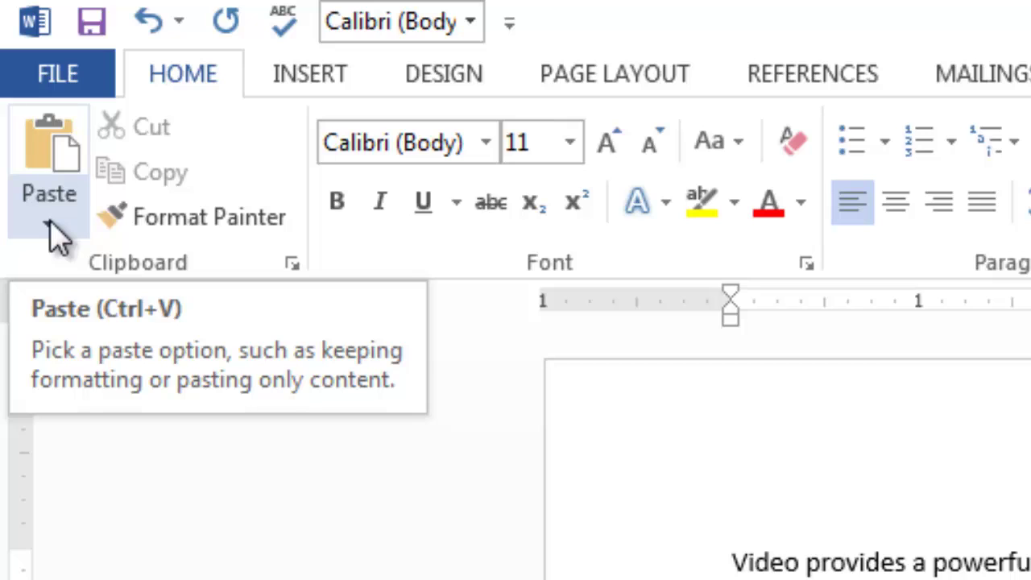
Step: Open the Paste dropdown in the Clipboard group to preview paste styles for the cut title
left_click(50, 220)
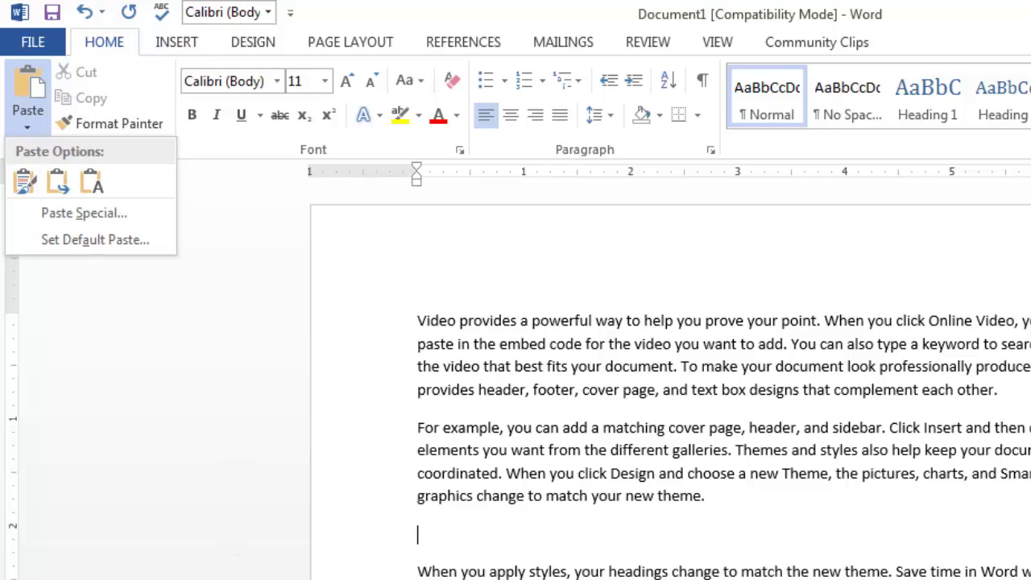
Step: Paste the title on the empty line using Keep Source Formatting
key("Escape")
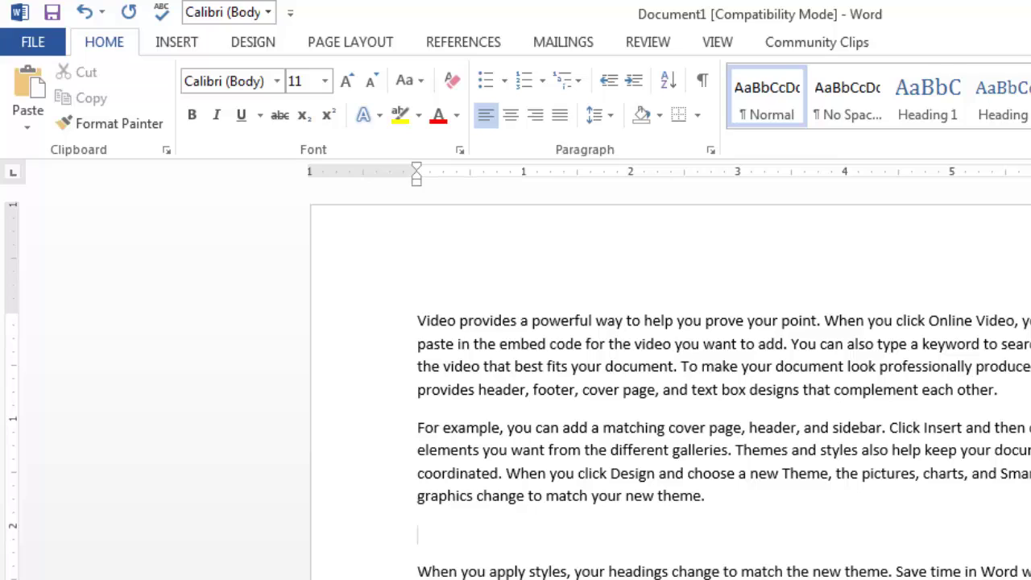
key("ctrl+v")
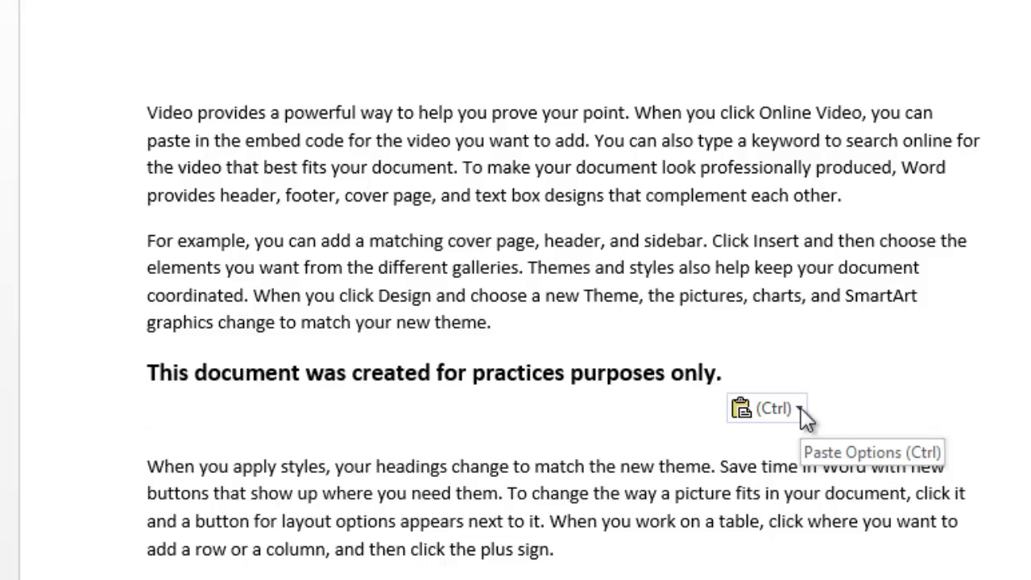
left_click(800, 408)
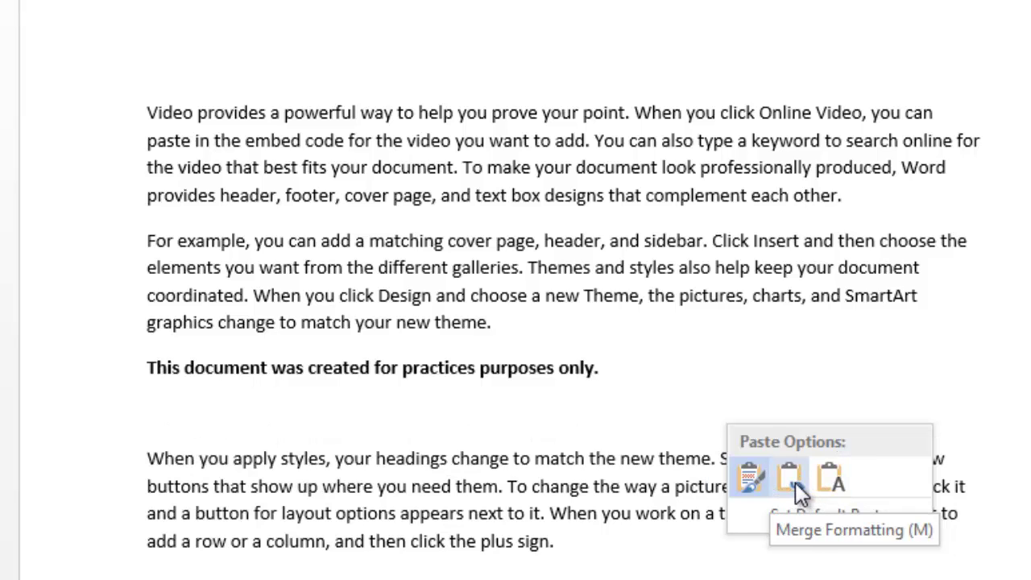
left_click(757, 483)
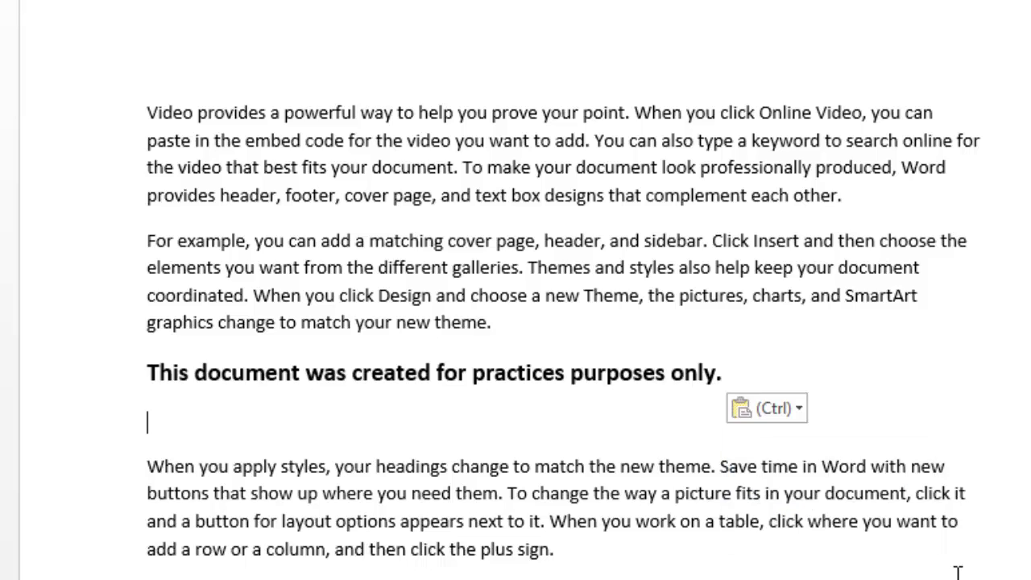